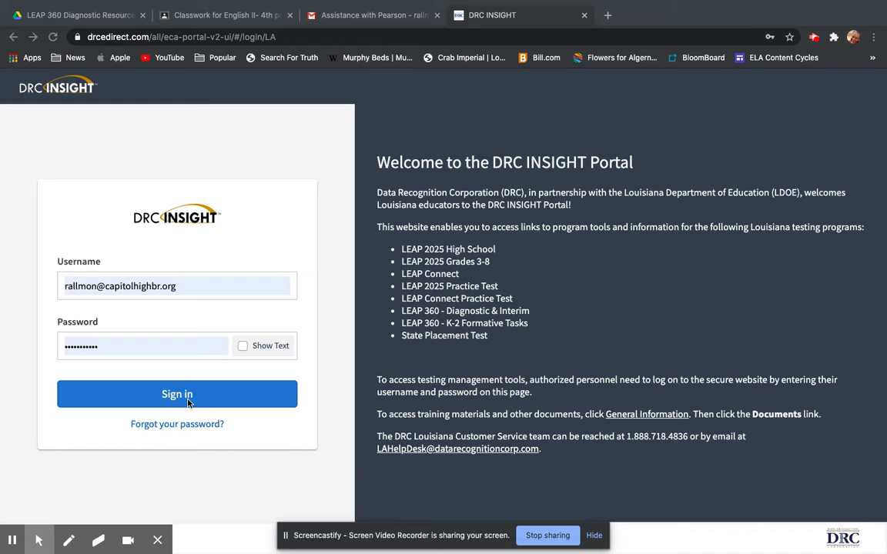
Step: Sign in to the DRC INSIGHT Portal with the saved username and password
click(159, 360)
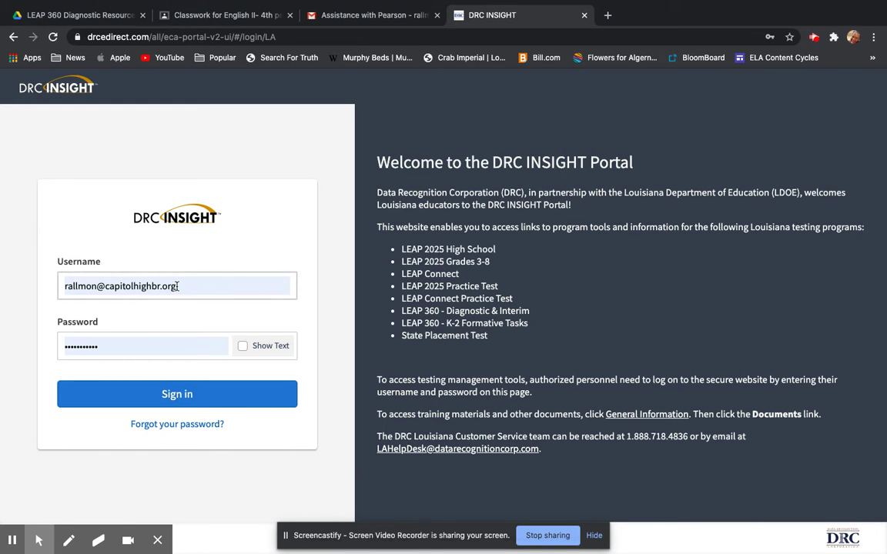
click(158, 285)
click(169, 311)
click(177, 396)
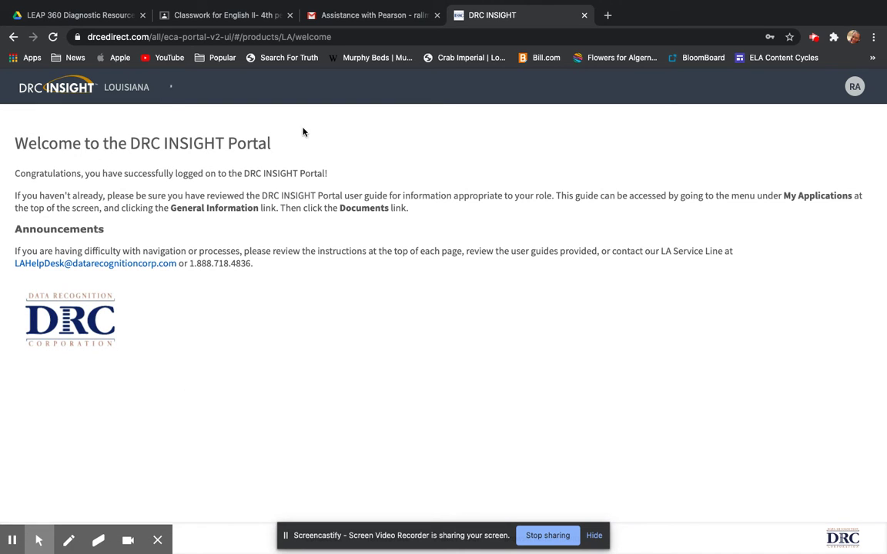
Step: Reload the portal's welcome page and open Manage Test Sessions in the Test Management application
click(354, 38)
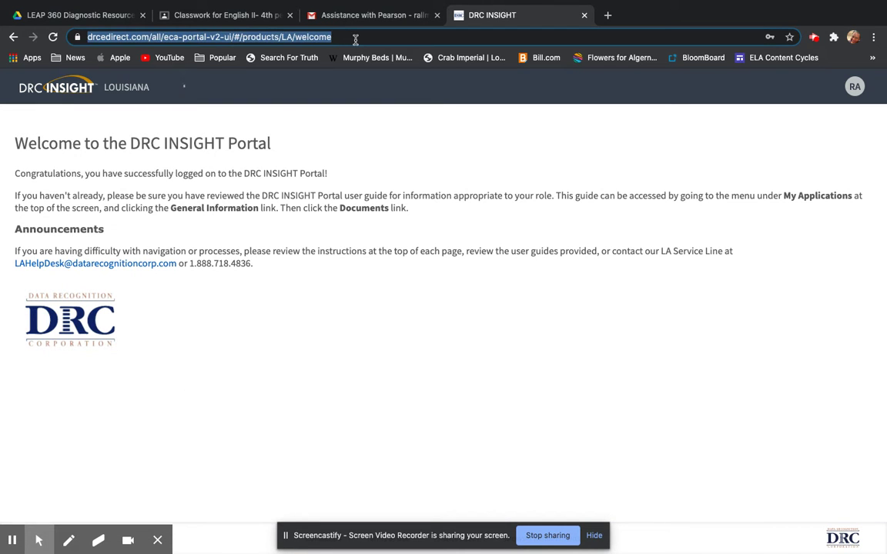
key(Return)
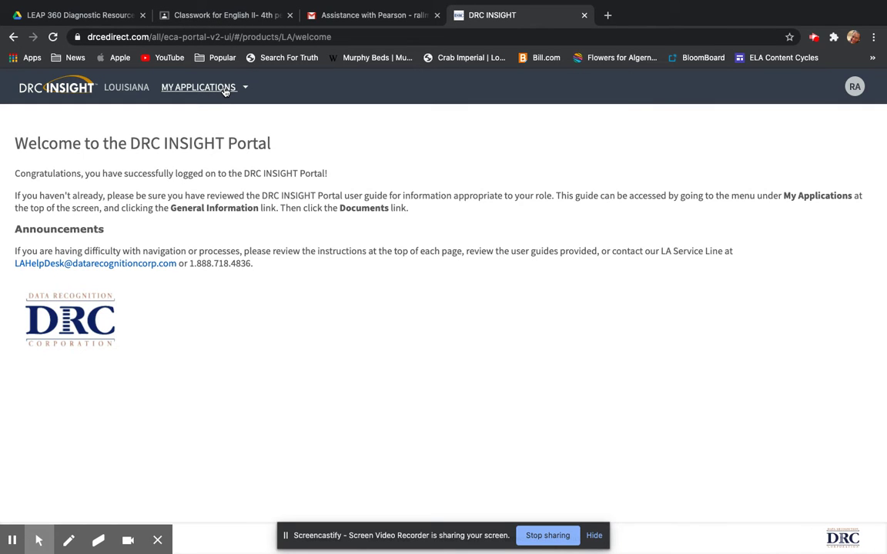
click(224, 89)
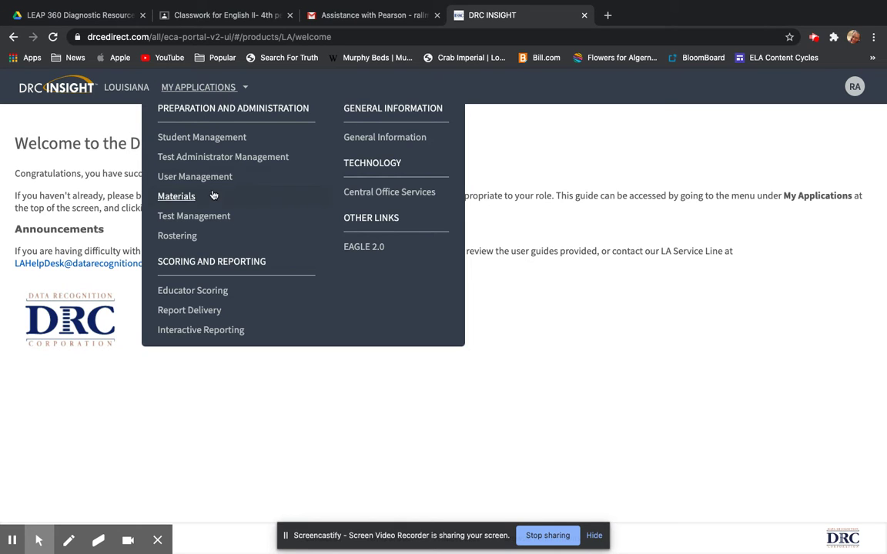
click(194, 216)
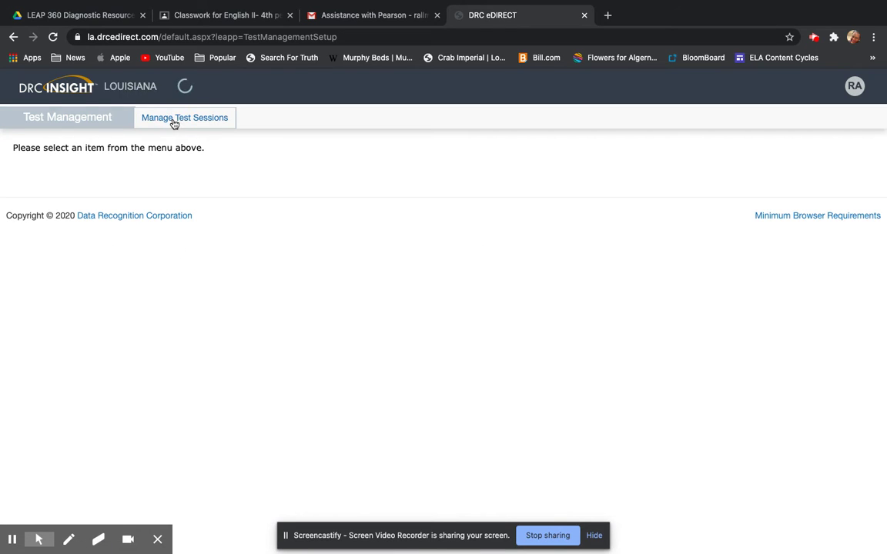
click(185, 123)
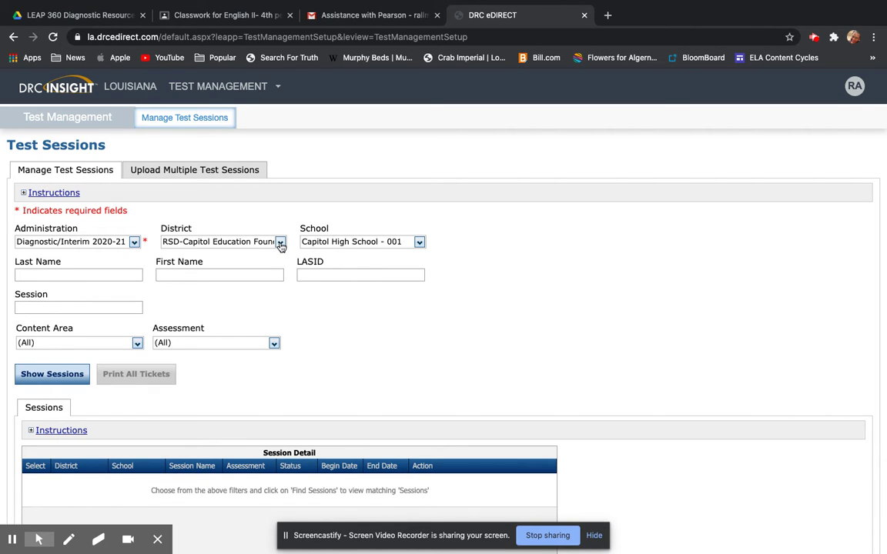
Step: Select Capitol High School - 001 as the school and show its Diagnostic/Interim 2020-21 test sessions
click(419, 243)
click(354, 266)
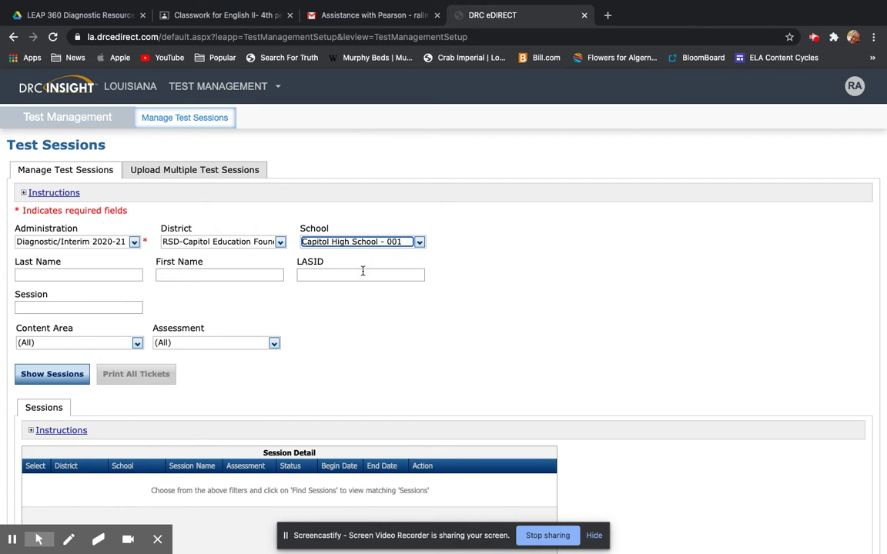
click(53, 378)
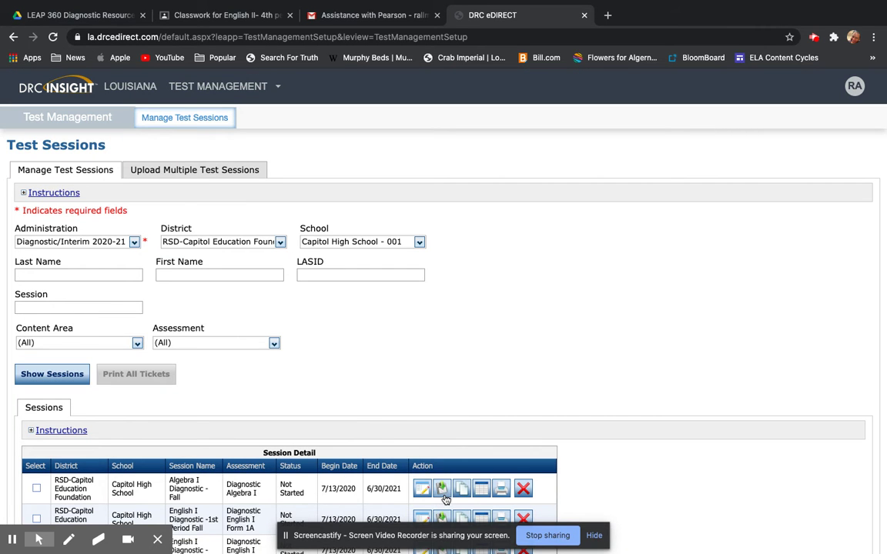
Step: Review the student usernames, passwords and testing status for the Algebra I Diagnostic - Fall session, and close the roster
scroll(344, 419, down, 5)
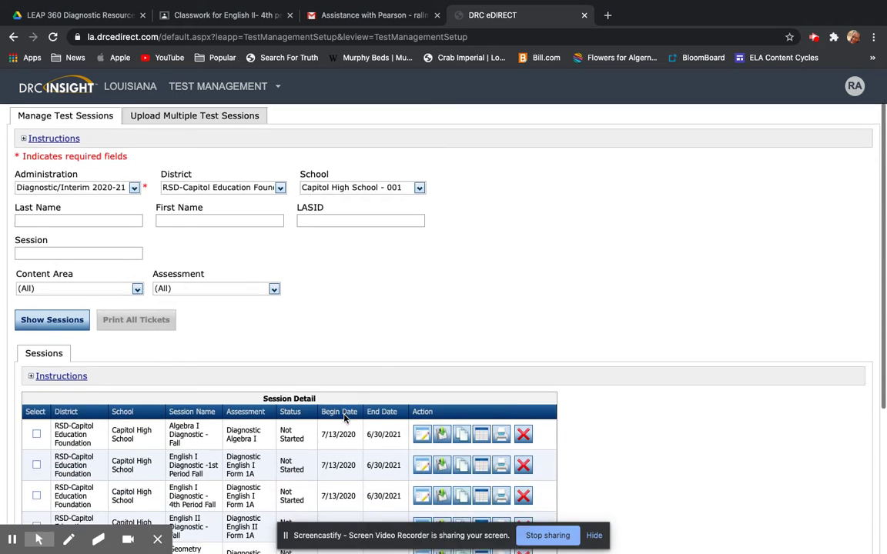
scroll(344, 419, down, 1)
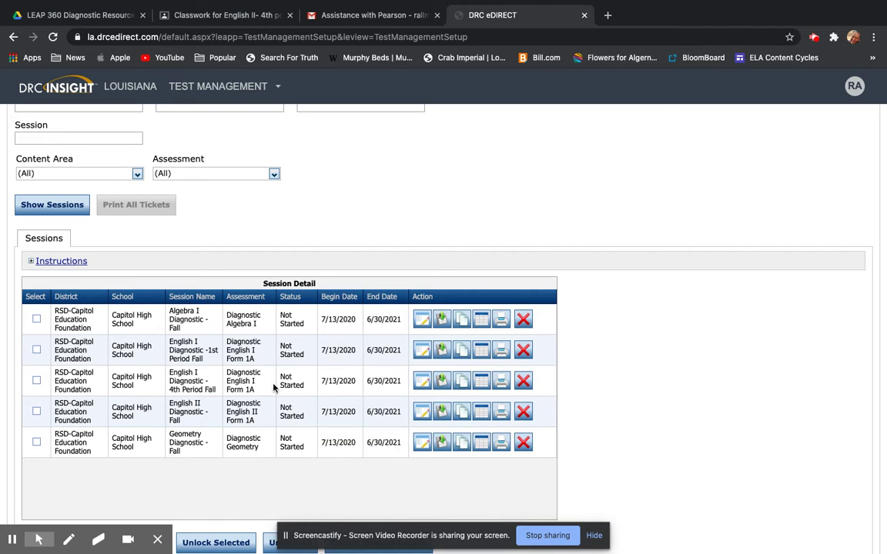
click(482, 321)
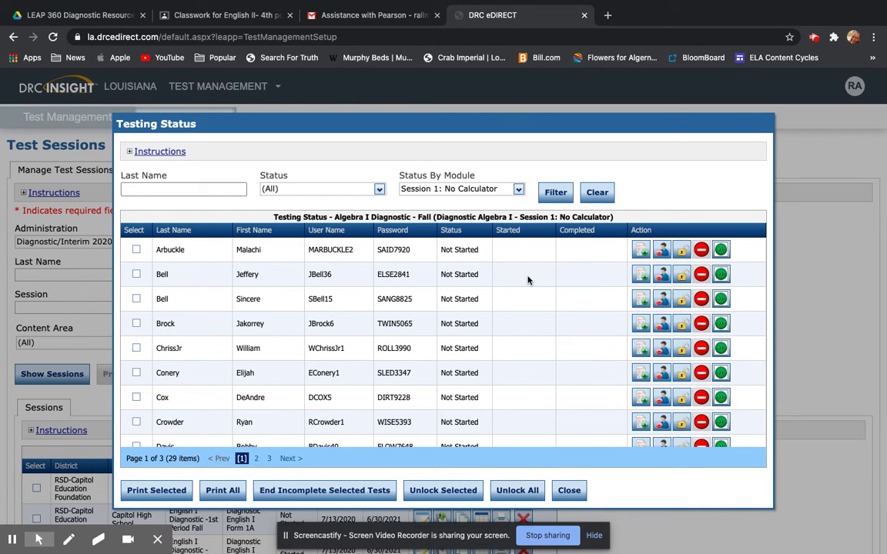
scroll(528, 281, down, 1)
scroll(528, 281, up, 1)
scroll(472, 343, down, 2)
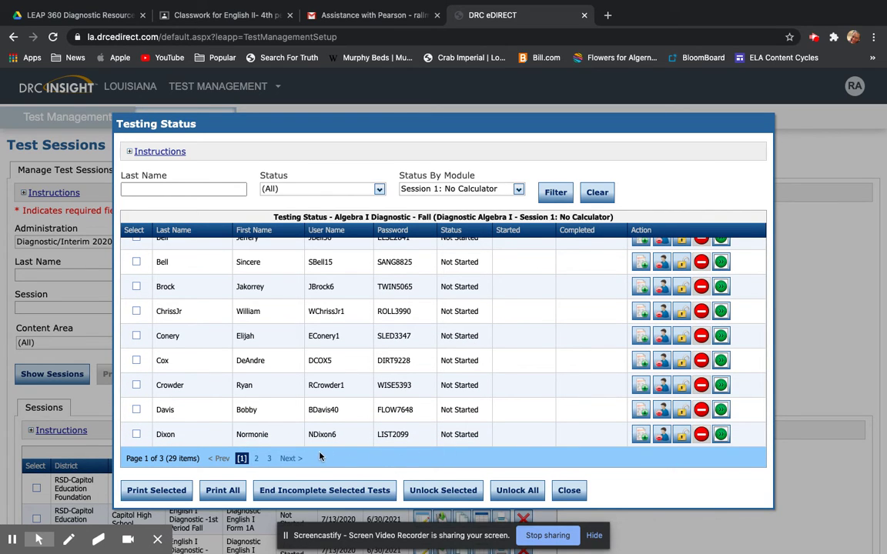
click(137, 435)
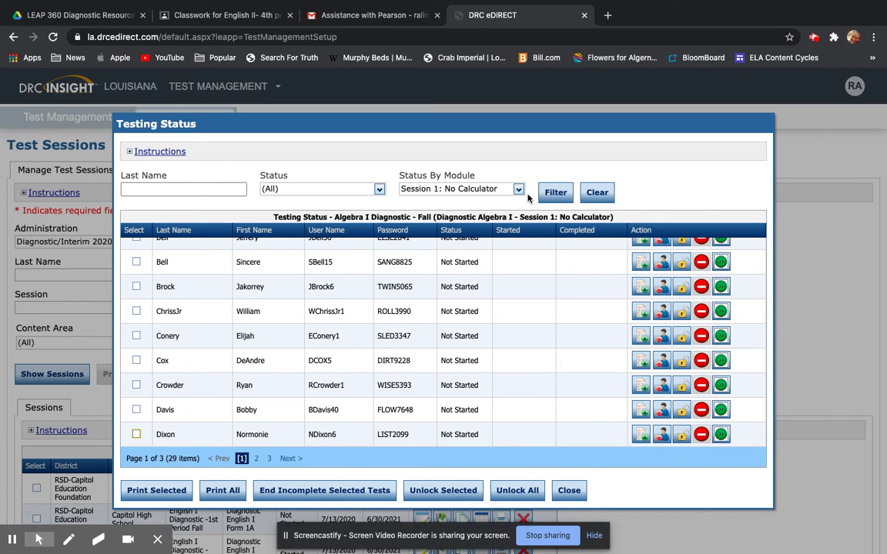
click(569, 491)
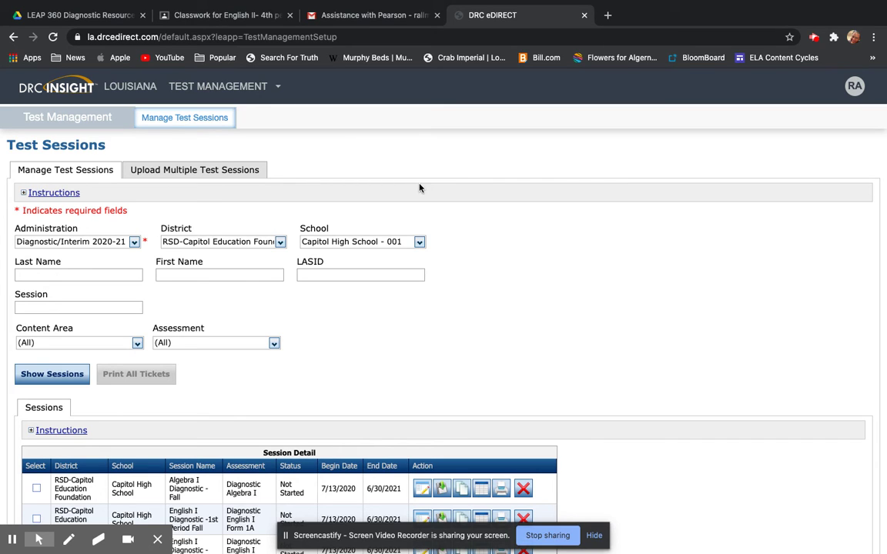
Step: Switch to Google Classroom, look through the English II Diagnostic Session 1 Test Tickets (4th P Fall) PDF, and close it
click(242, 17)
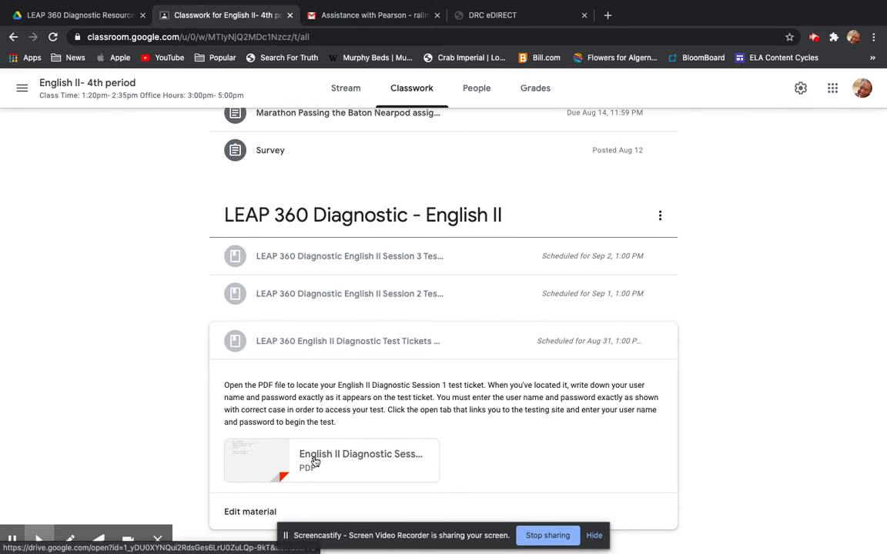
click(387, 460)
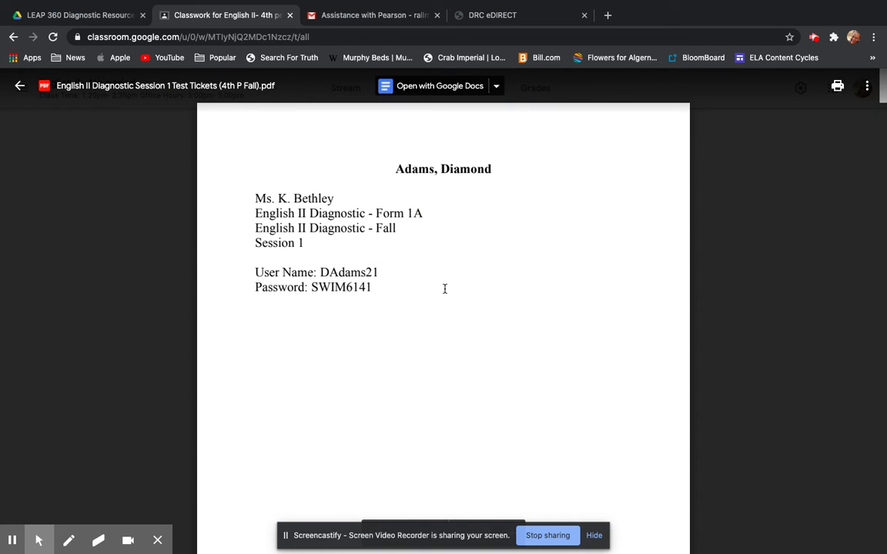
scroll(445, 289, down, 5)
scroll(444, 288, down, 3)
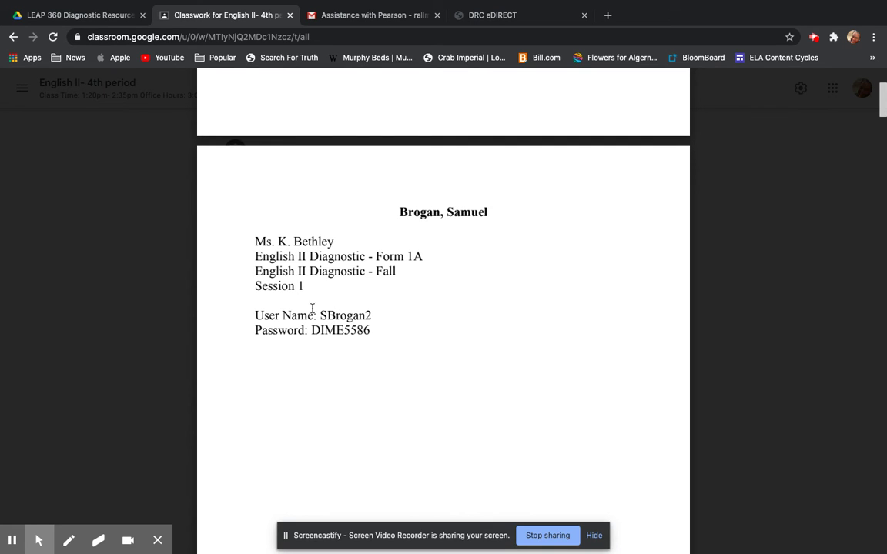
scroll(382, 321, up, 8)
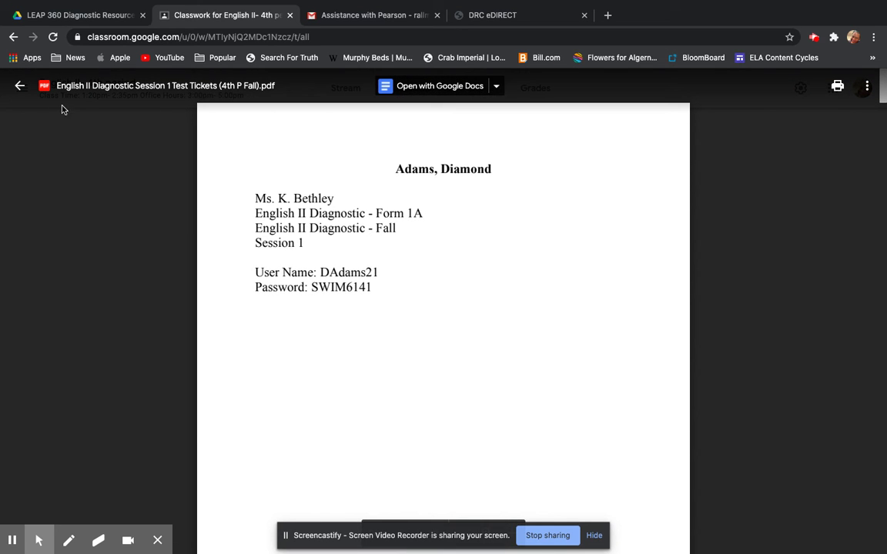
click(20, 88)
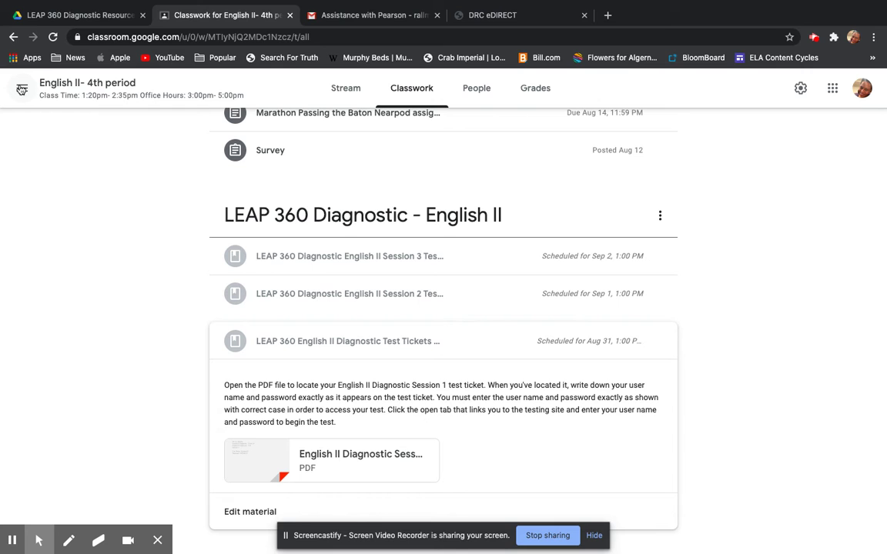
scroll(549, 256, up, 3)
scroll(549, 257, down, 3)
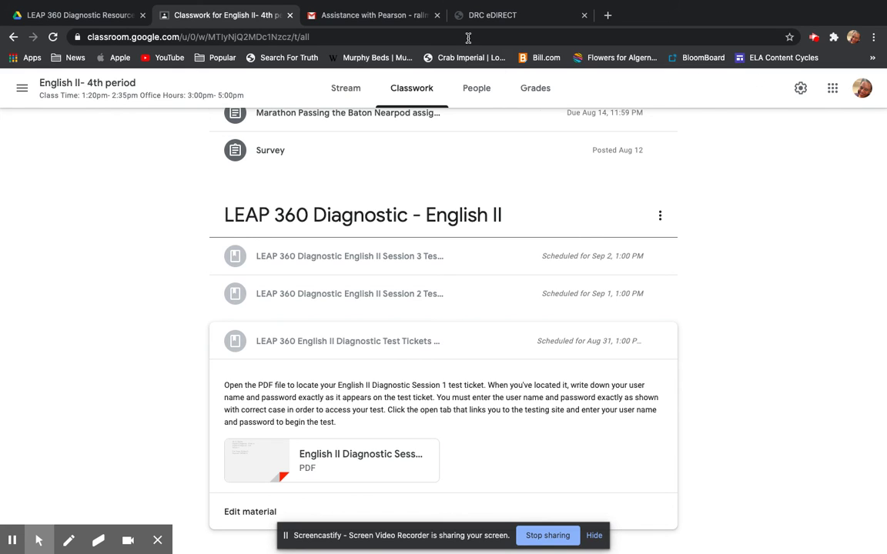
click(874, 38)
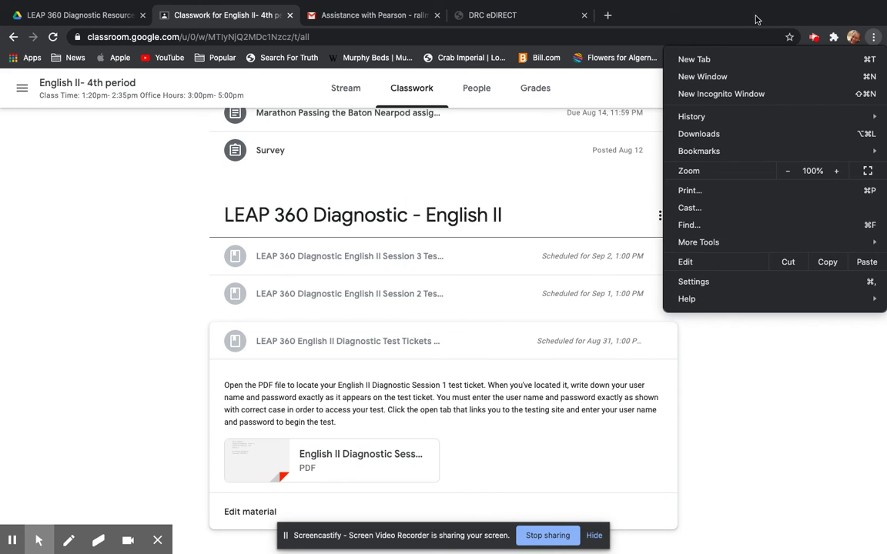
click(639, 21)
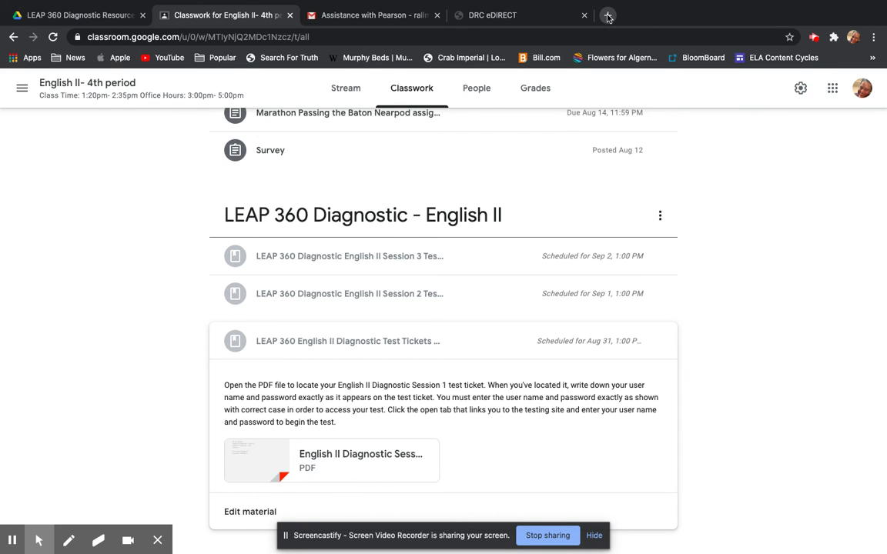
click(608, 17)
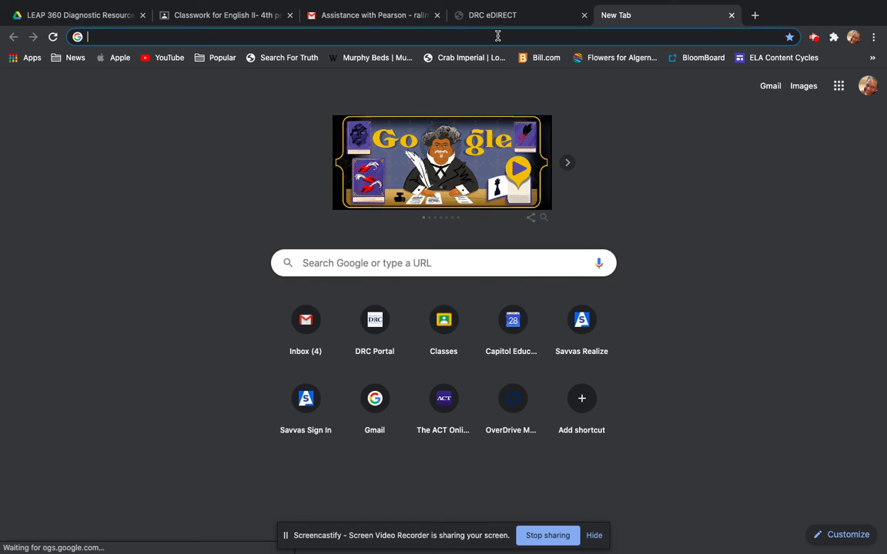
right_click(497, 37)
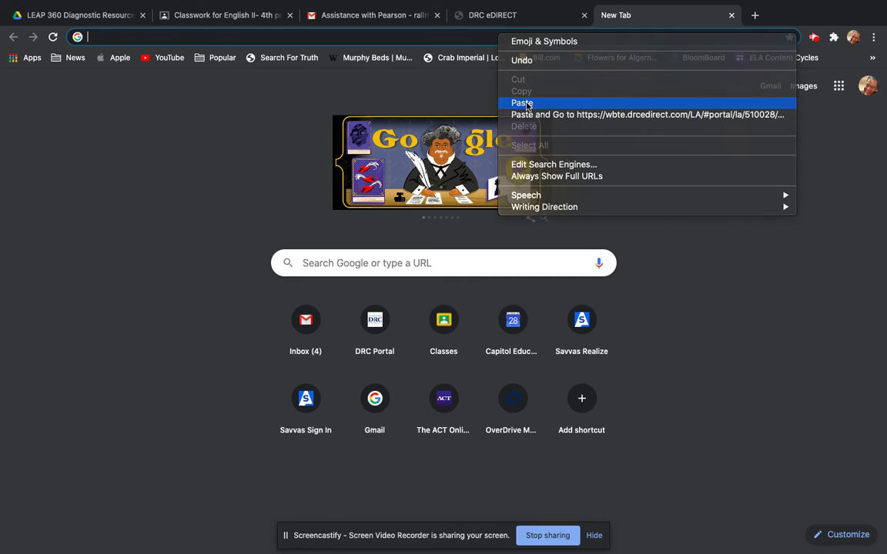
click(526, 104)
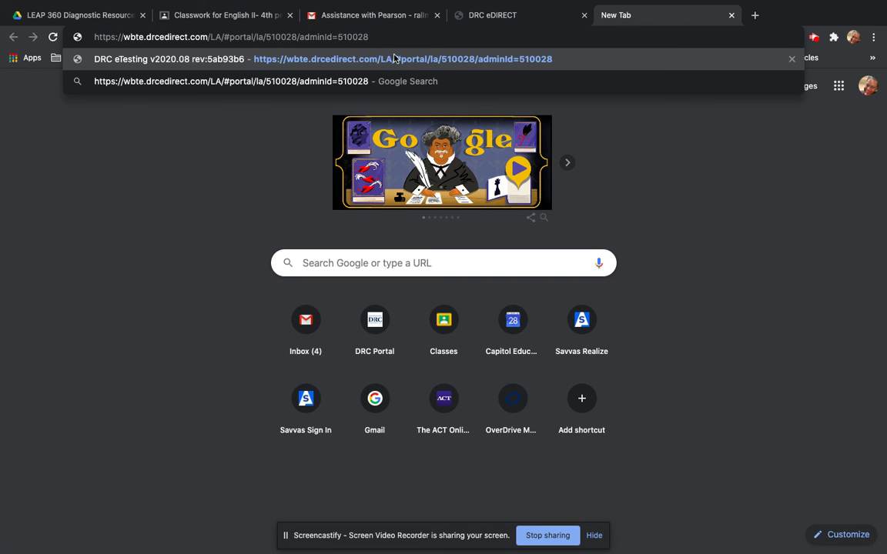
click(368, 59)
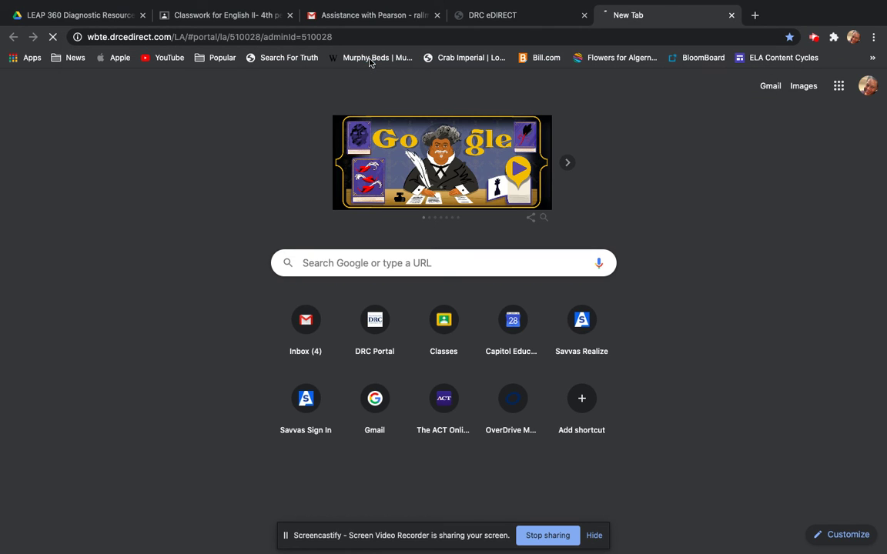